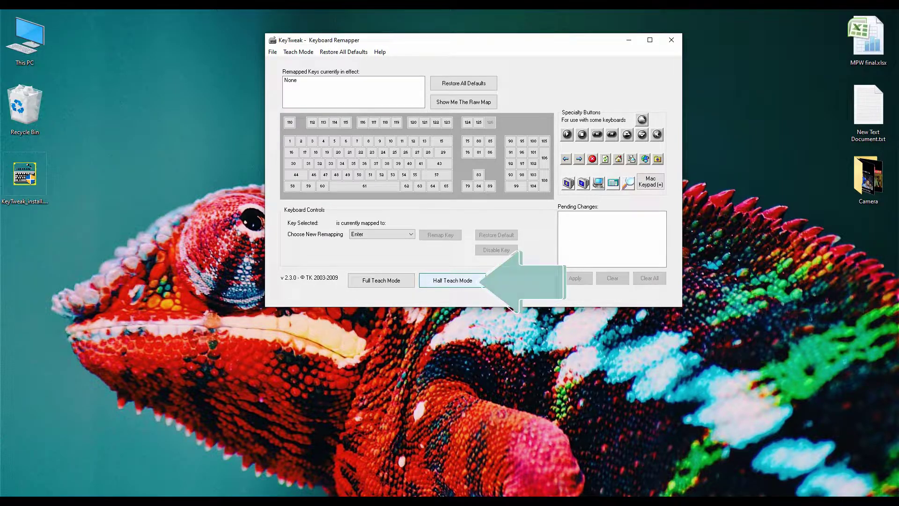
Step: Open KeyTweak's Half Teach Mode window with the tilde key captured as scancode 41
{"action": "key", "text": "Return"}
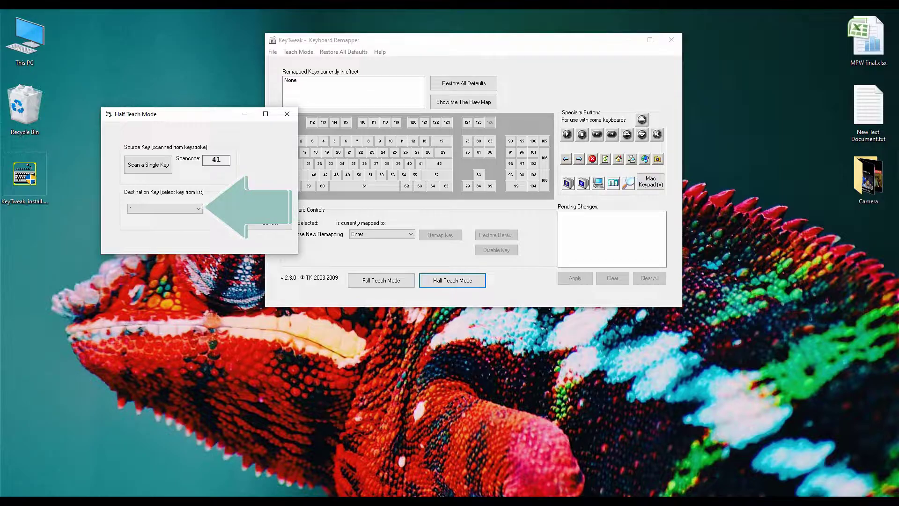
Step: Pick Delete as the destination for scancode 41, remap it, and apply to the registry
{"action": "key", "text": "alt+Down"}
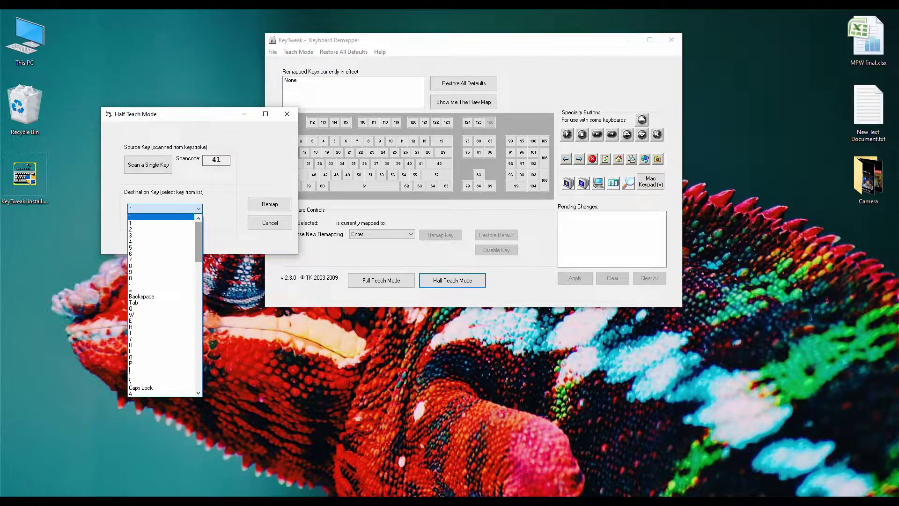
{"action": "scroll", "coordinate": [163, 305], "scroll_direction": "down", "scroll_amount": 1}
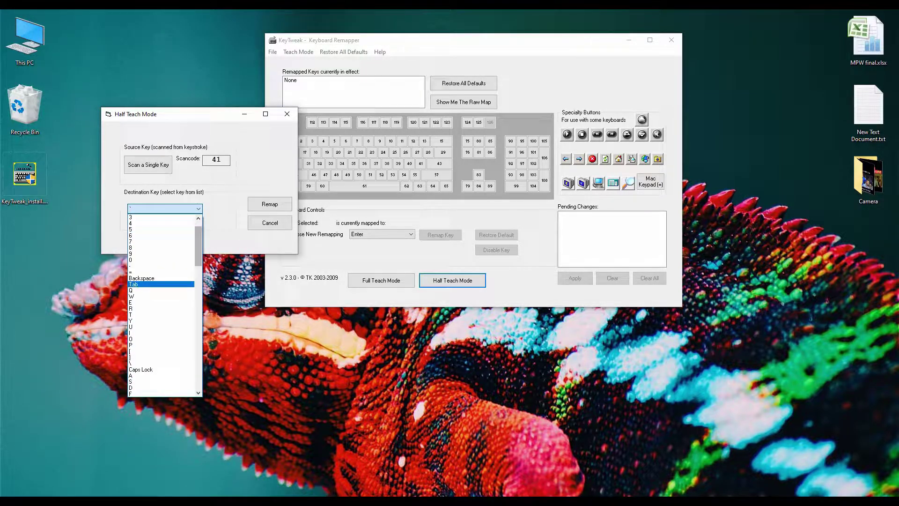
{"action": "scroll", "coordinate": [161, 284], "scroll_direction": "down", "scroll_amount": 6}
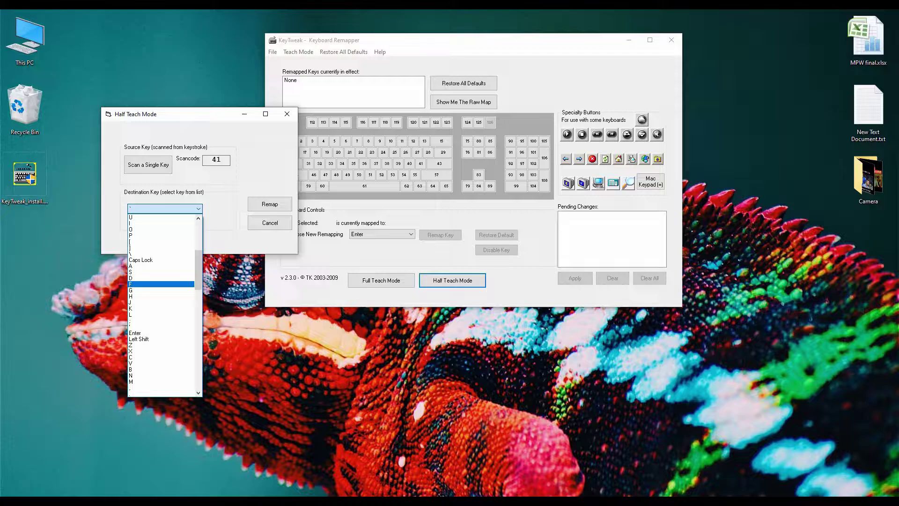
{"action": "scroll", "coordinate": [162, 284], "scroll_direction": "down", "scroll_amount": 3}
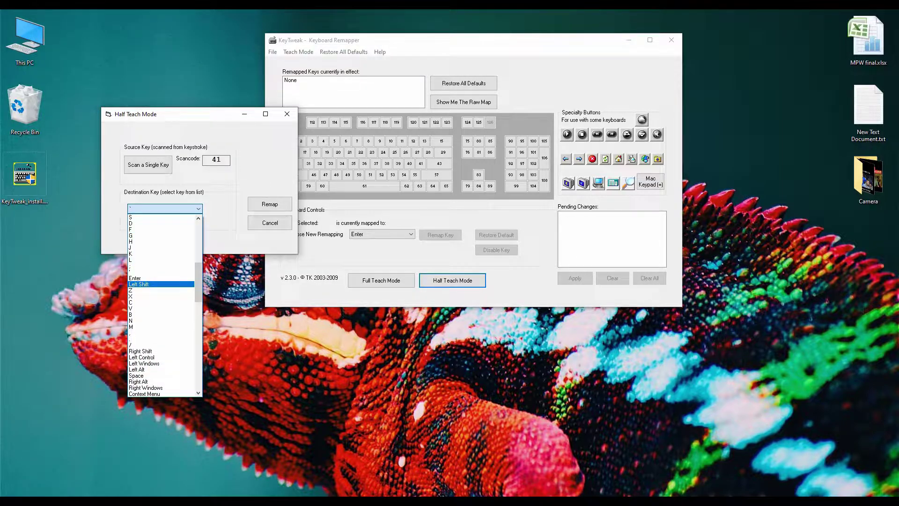
{"action": "scroll", "coordinate": [161, 286], "scroll_direction": "down", "scroll_amount": 3}
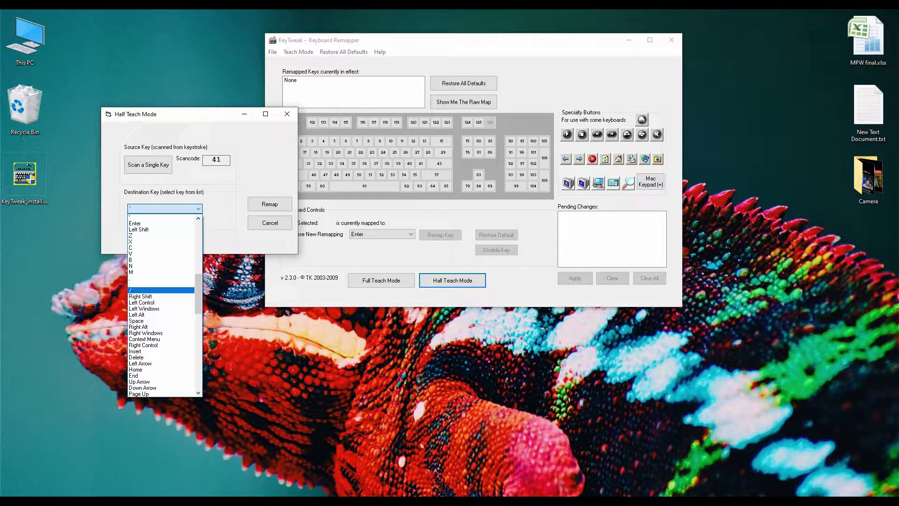
{"action": "left_click", "coordinate": [161, 357]}
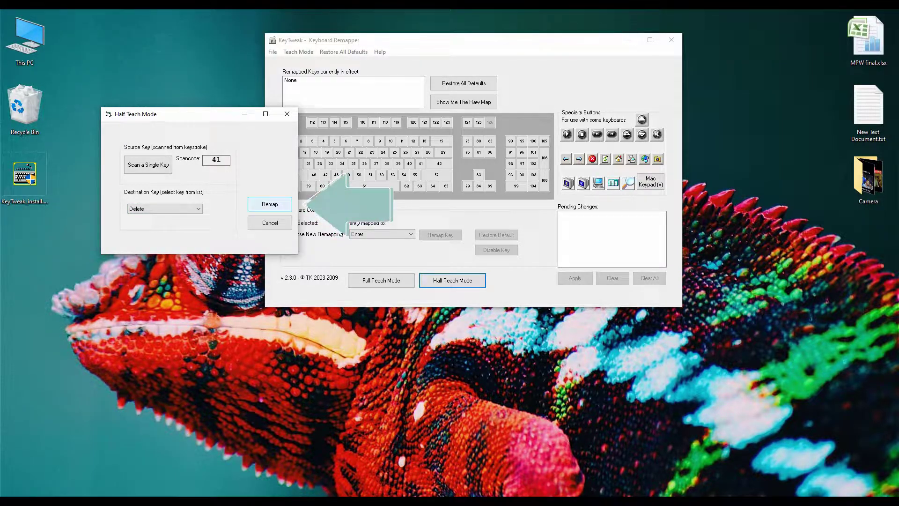
{"action": "key", "text": "Return"}
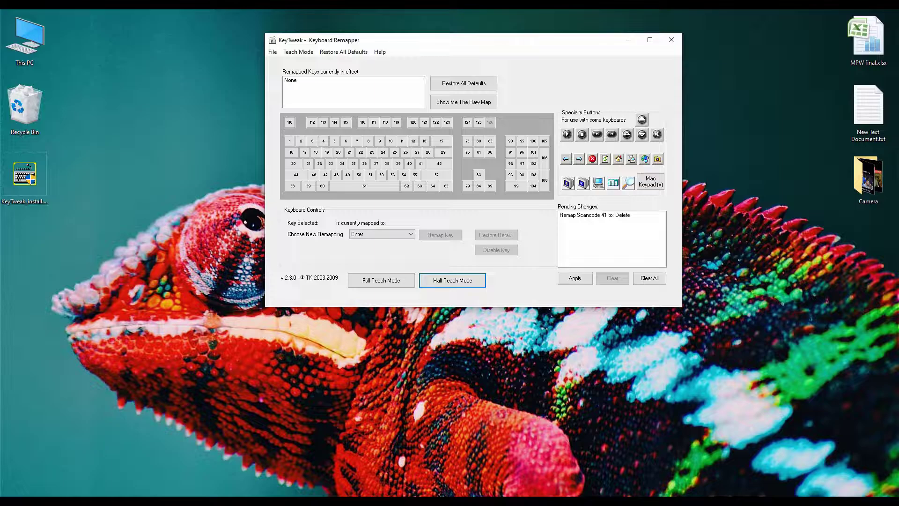
{"action": "left_click", "coordinate": [574, 277]}
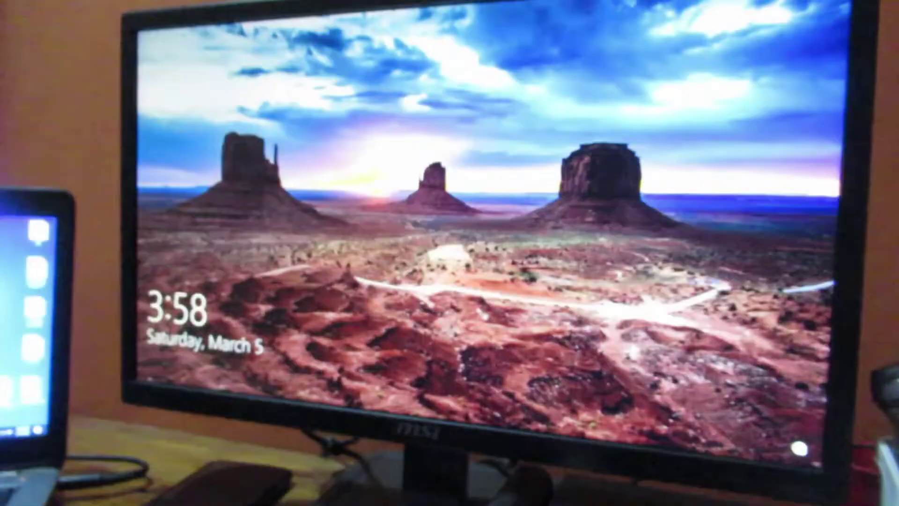
Step: Dismiss the lock screen, sign in, and bring up the desktop's right-click menu
{"action": "key", "text": "space"}
{"action": "key", "text": "Return"}
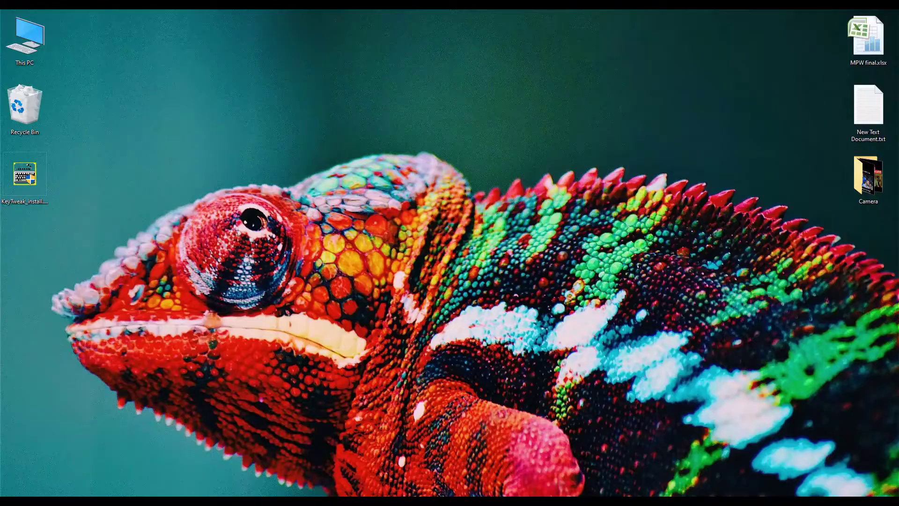
{"action": "right_click", "coordinate": [226, 36]}
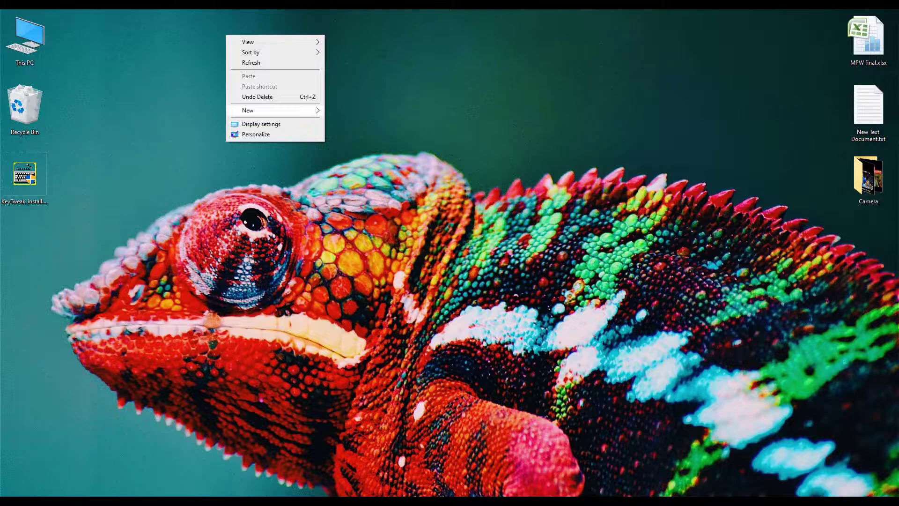
Step: Create a new text document on the desktop named we4.txt
{"action": "mouse_move", "coordinate": [262, 110]}
{"action": "left_click", "coordinate": [356, 175]}
{"action": "type", "text": "w"}
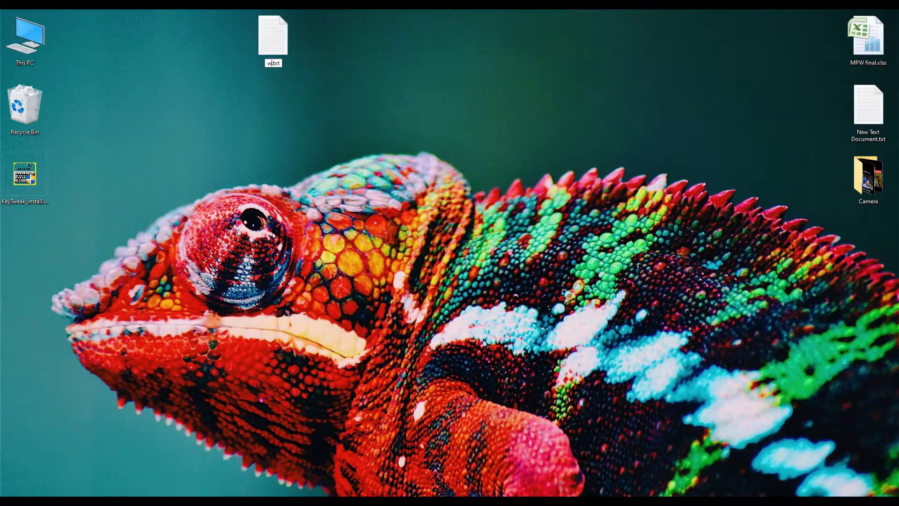
{"action": "type", "text": "e4"}
{"action": "key", "text": "Return"}
{"action": "key", "text": "Return"}
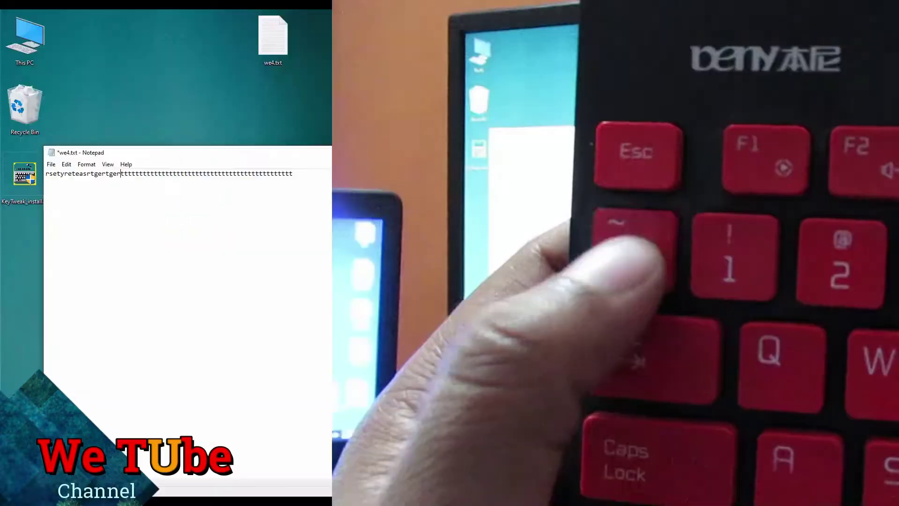
Step: Erase the trailing t's in the note using the remapped tilde key as Delete
{"action": "key", "text": "Delete"}
{"action": "key", "text": "Delete"}
{"action": "key", "text": "Delete"}
{"action": "key", "text": "Delete"}
{"action": "key", "text": "Delete"}
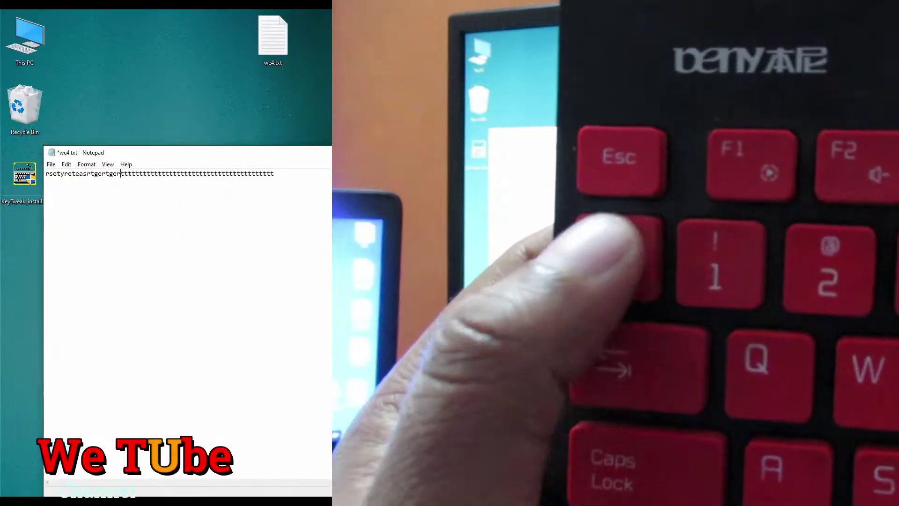
{"action": "key", "text": "Delete"}
{"action": "key", "text": "Delete"}
{"action": "key", "text": "Delete"}
{"action": "key", "text": "Delete"}
{"action": "key", "text": "Delete"}
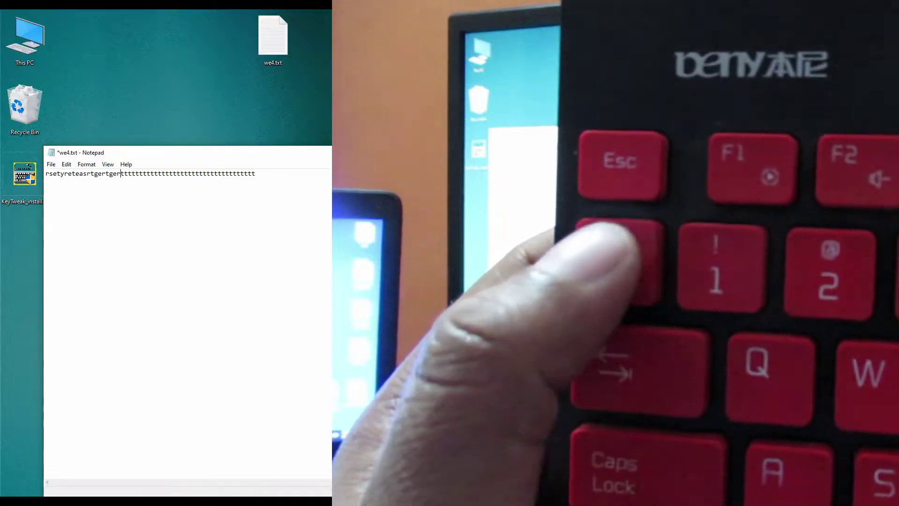
{"action": "key", "text": "Delete"}
{"action": "key", "text": "Delete"}
{"action": "key", "text": "Delete"}
{"action": "key", "text": "Delete"}
{"action": "key", "text": "Delete"}
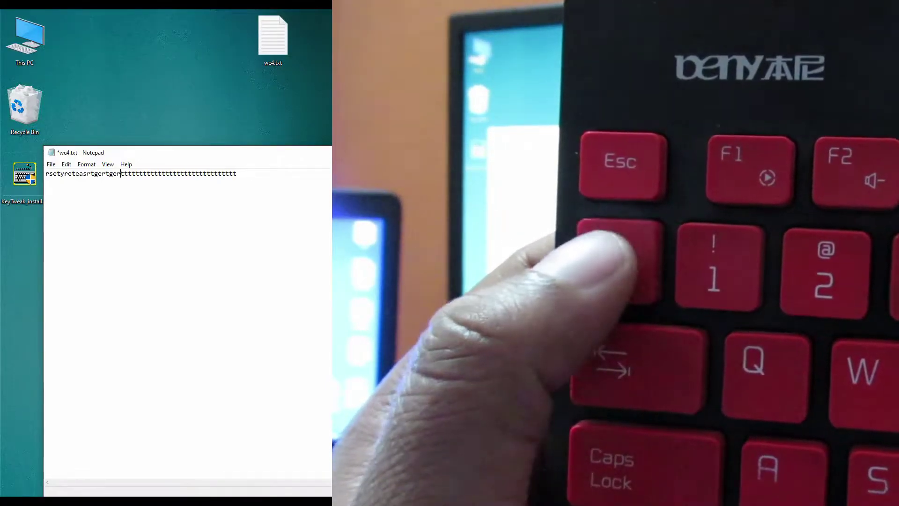
{"action": "key", "text": "Delete"}
{"action": "key", "text": "Delete"}
{"action": "key", "text": "Delete"}
{"action": "key", "text": "Delete"}
{"action": "key", "text": "Delete"}
{"action": "key", "text": "Delete"}
{"action": "key", "text": "Delete"}
{"action": "key", "text": "Delete"}
{"action": "key", "text": "Delete"}
{"action": "key", "text": "Delete"}
{"action": "key", "text": "Delete"}
{"action": "key", "text": "Delete"}
{"action": "key", "text": "Delete"}
{"action": "key", "text": "Delete"}
{"action": "key", "text": "Delete"}
{"action": "key", "text": "Delete"}
{"action": "key", "text": "Delete"}
{"action": "key", "text": "Delete"}
{"action": "key", "text": "Delete"}
{"action": "key", "text": "Delete"}
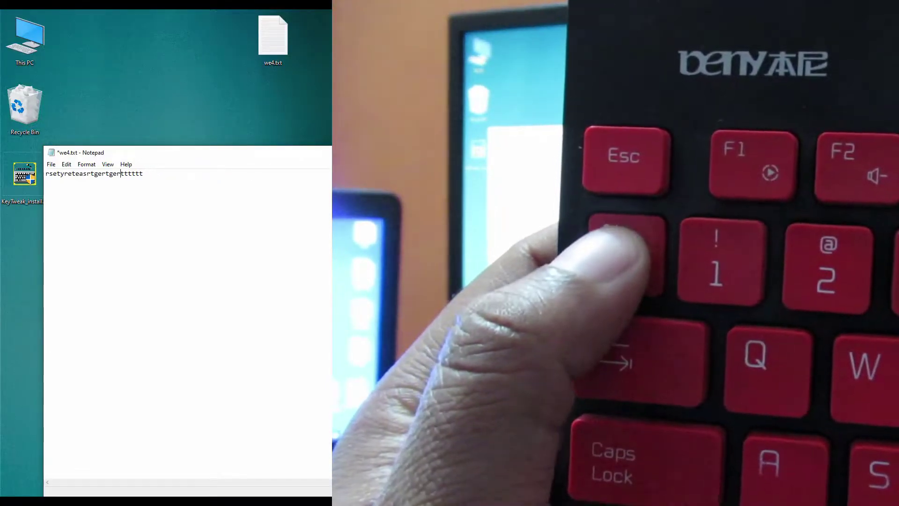
{"action": "key", "text": "Delete"}
{"action": "key", "text": "Delete"}
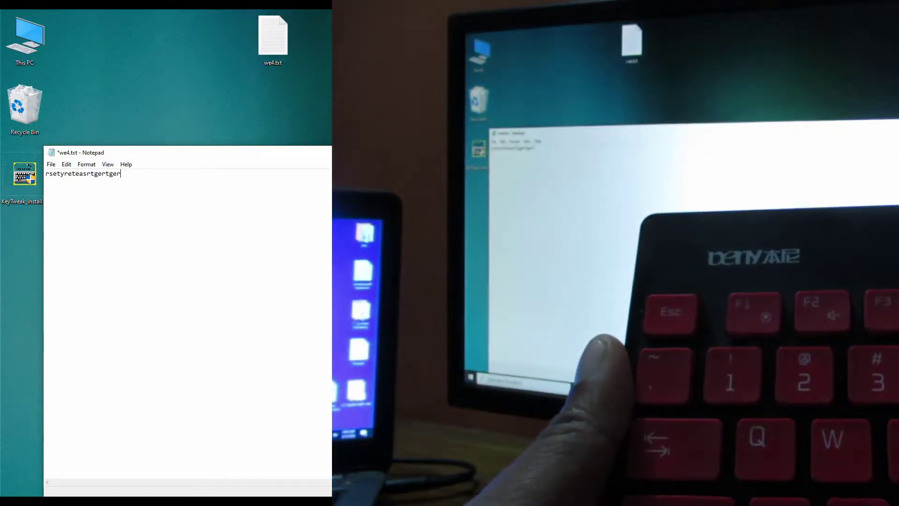
Step: Close Notepad saving changes, then move and delete the we4.txt file
{"action": "key", "text": "alt+F4"}
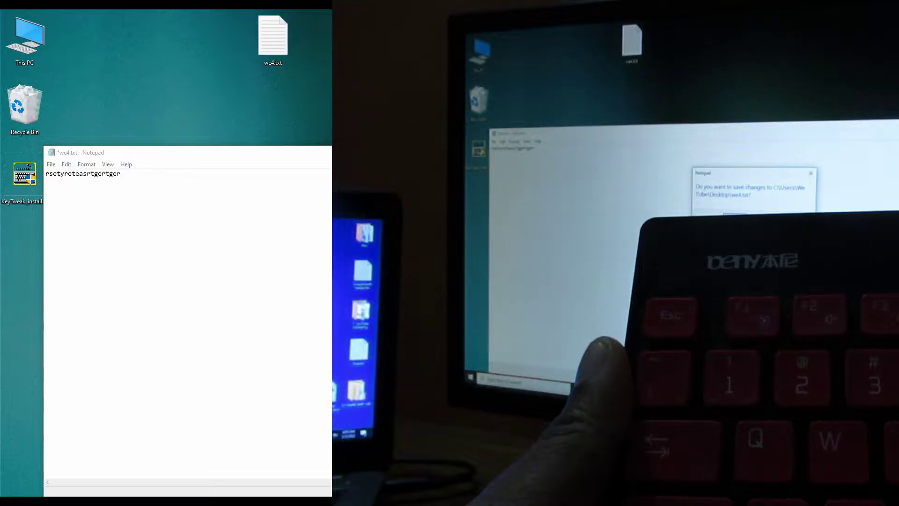
{"action": "key", "text": "Return"}
{"action": "left_click_drag", "start_coordinate": [273, 36], "coordinate": [224, 102]}
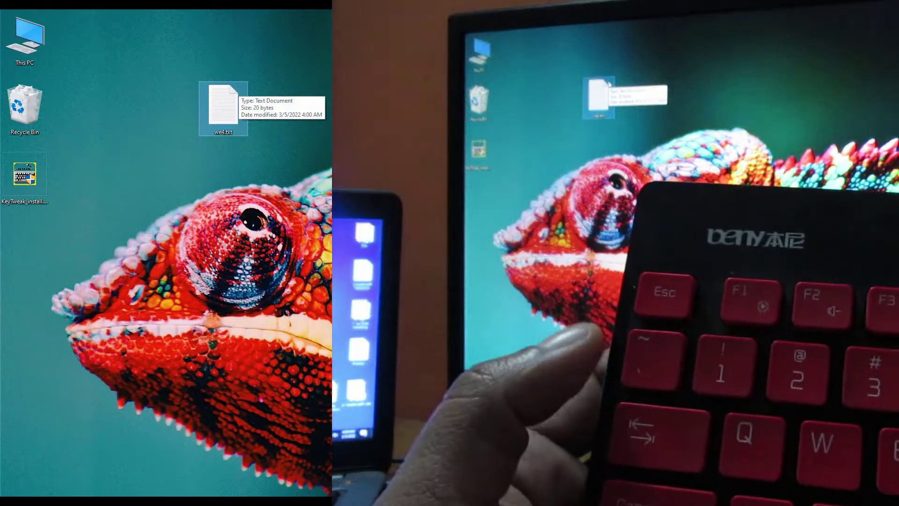
{"action": "key", "text": "Delete"}
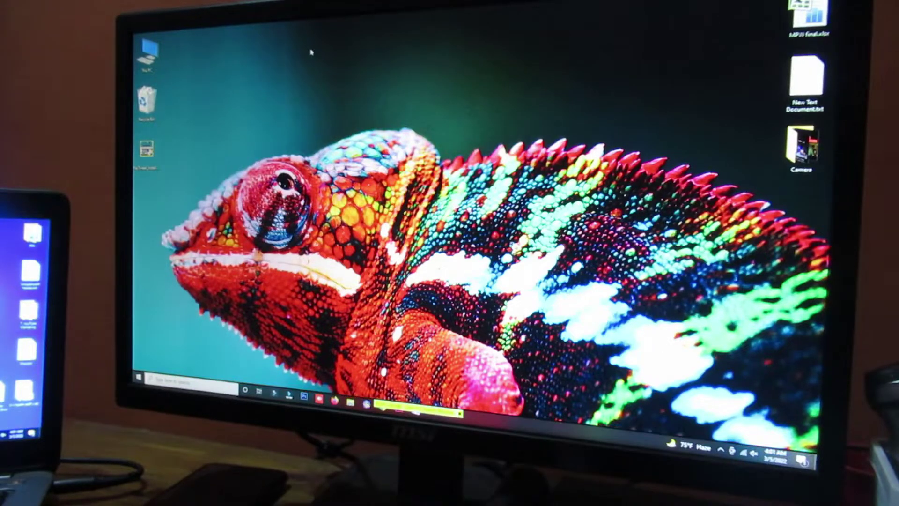
Step: Launch KeyTweak from a Start search for 'key' and restore all default key mappings
{"action": "key", "text": "super"}
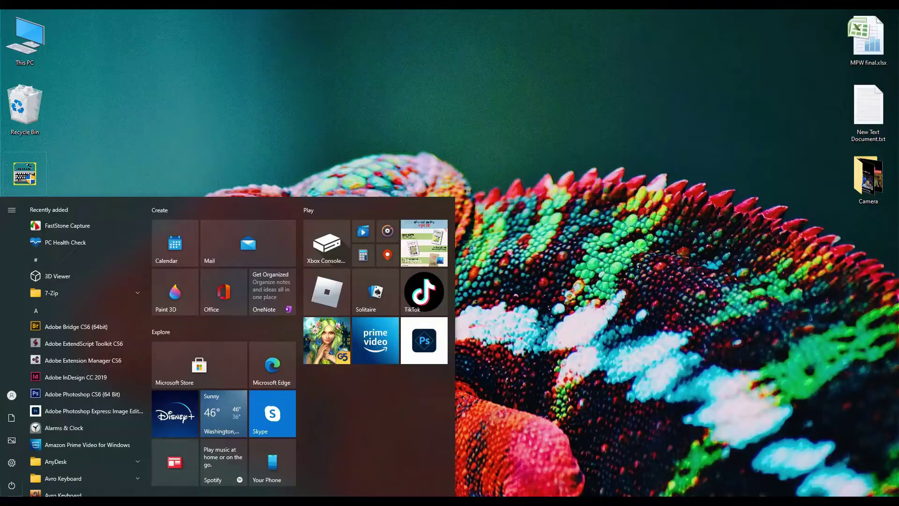
{"action": "type", "text": "key"}
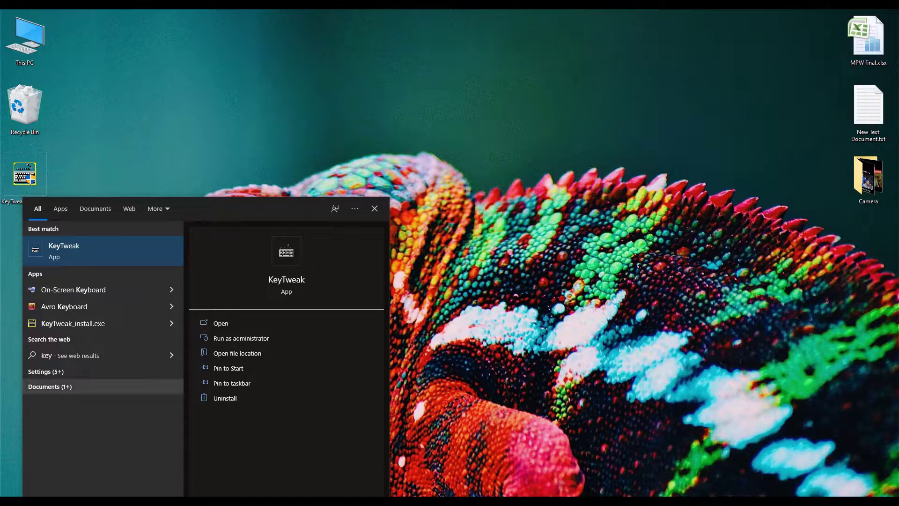
{"action": "key", "text": "Return"}
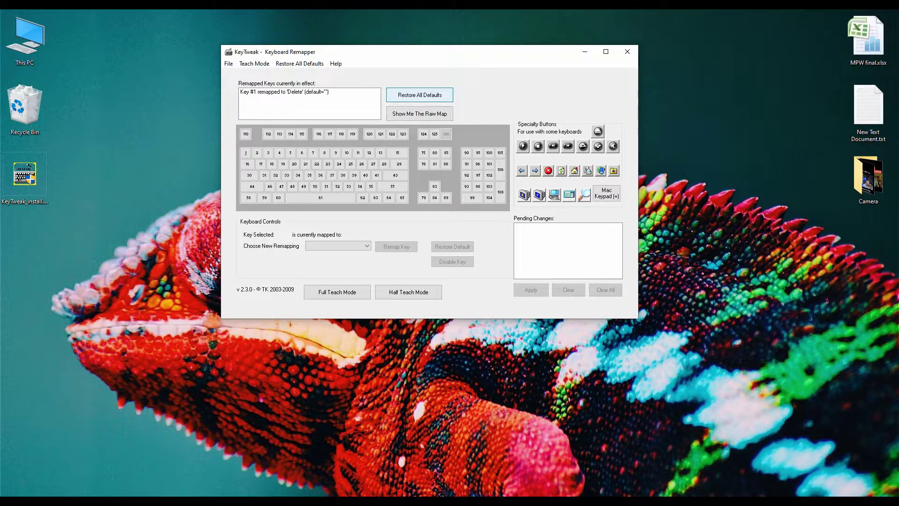
{"action": "key", "text": "Return"}
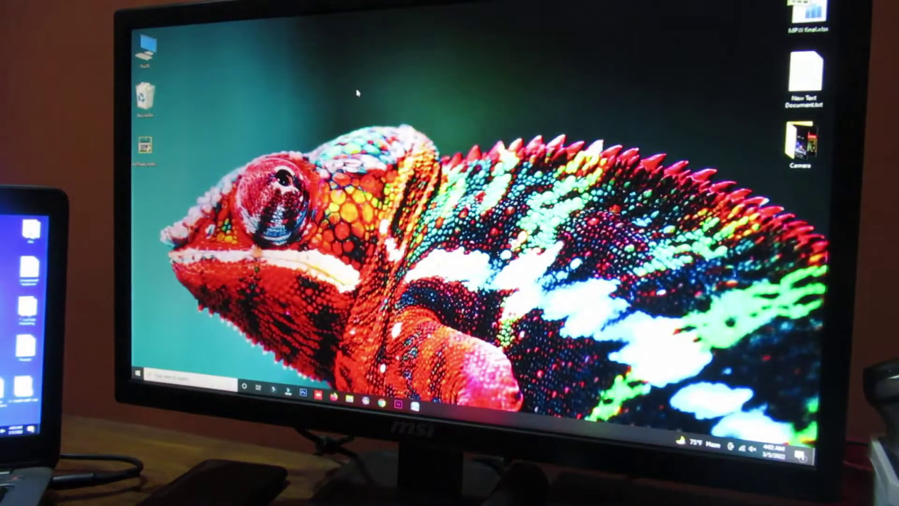
Step: Type 'yyyy' followed by a long run of backticks in a new Notepad note
{"action": "left_click", "coordinate": [373, 113]}
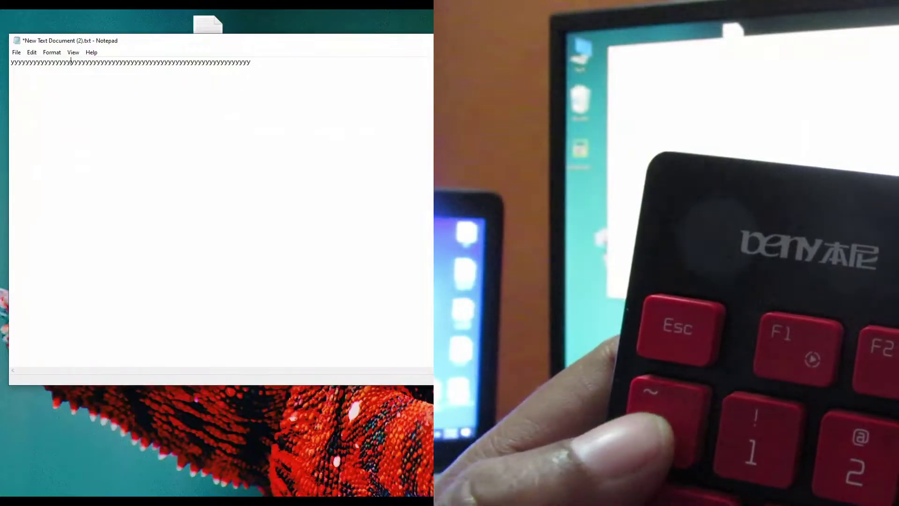
{"action": "type", "text": "yyyyyyyyyyyyyyyy````"}
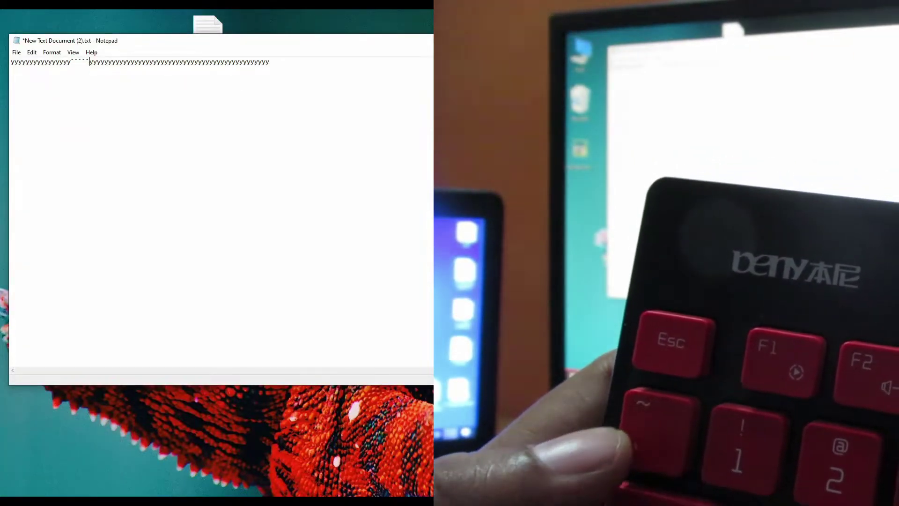
{"action": "type", "text": "`"}
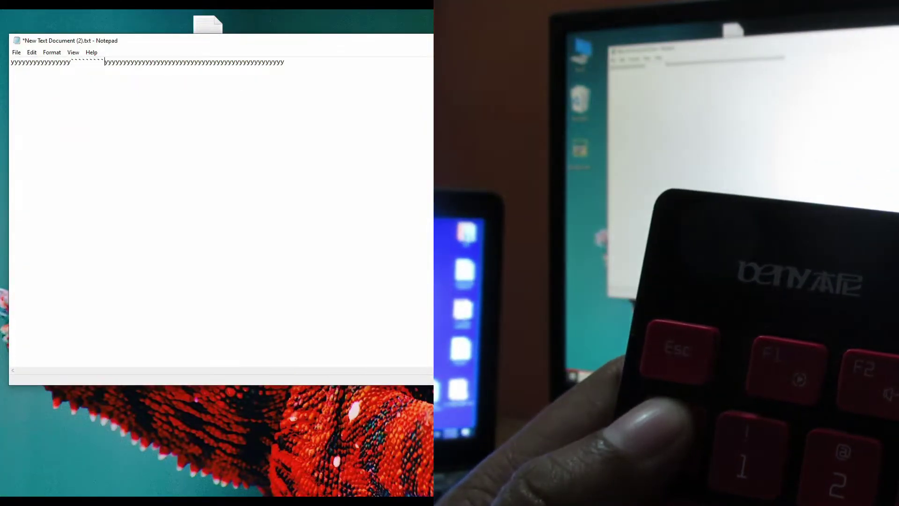
{"action": "type", "text": "``````````````````````````````````````````````"}
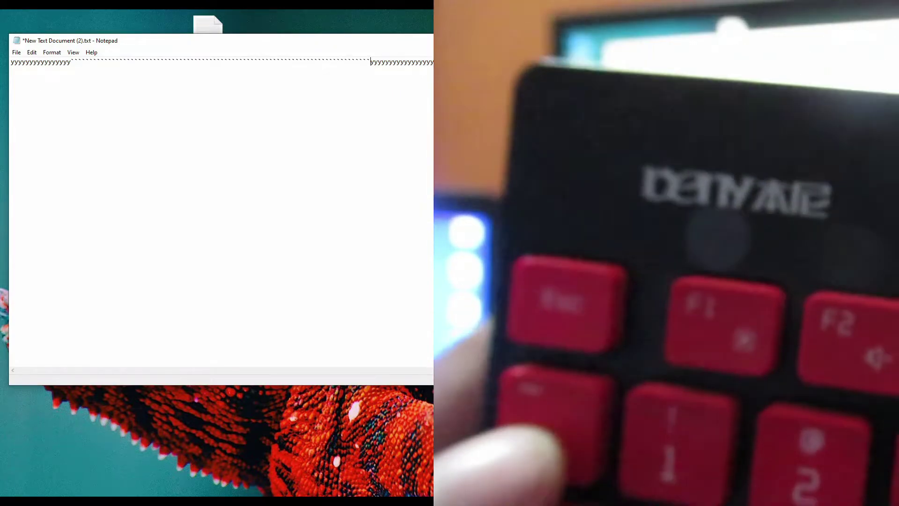
{"action": "type", "text": "`"}
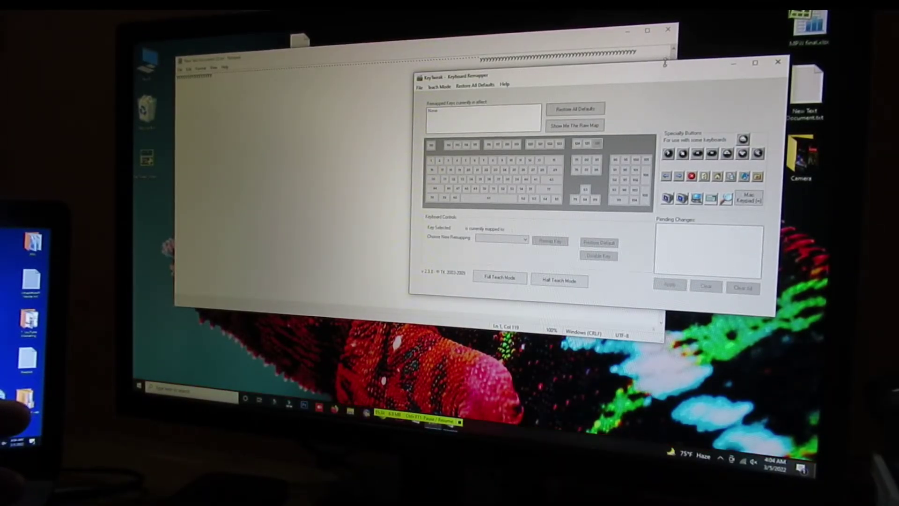
Step: Move the KeyTweak window over the Notepad note, showing Remapped Keys reads None
{"action": "left_click_drag", "start_coordinate": [660, 73], "coordinate": [558, 66]}
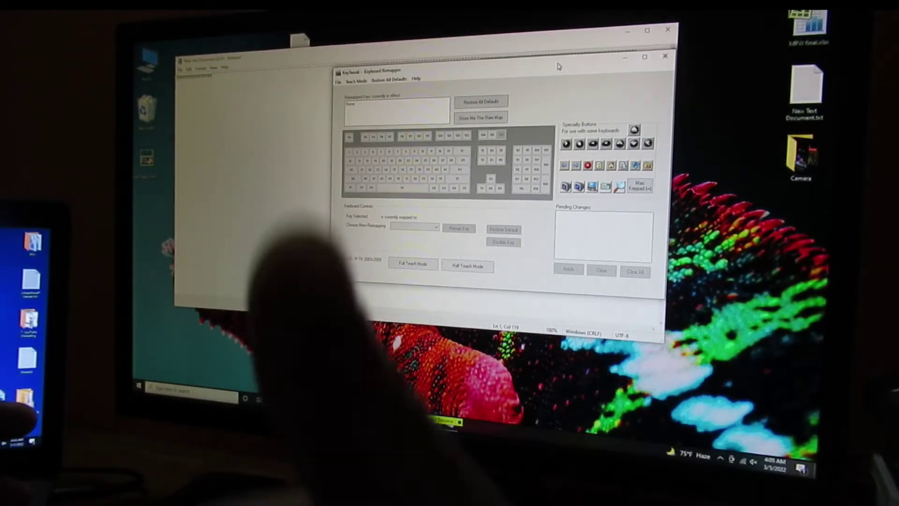